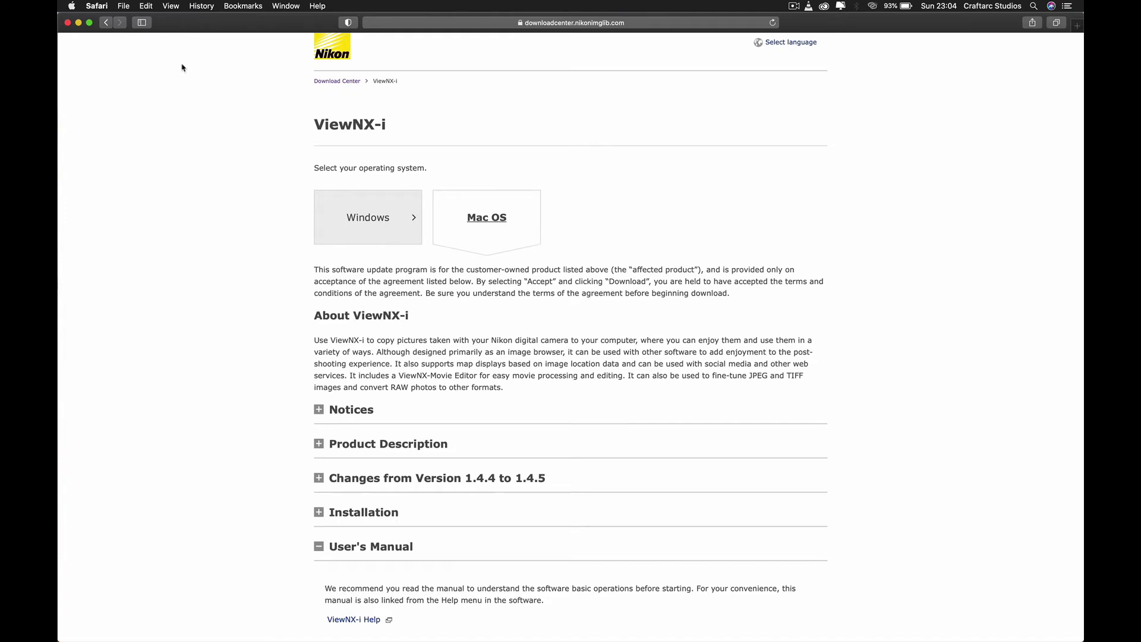
- Minimize Safari and launch ViewNX-i from the Dock
left_click(78, 24)
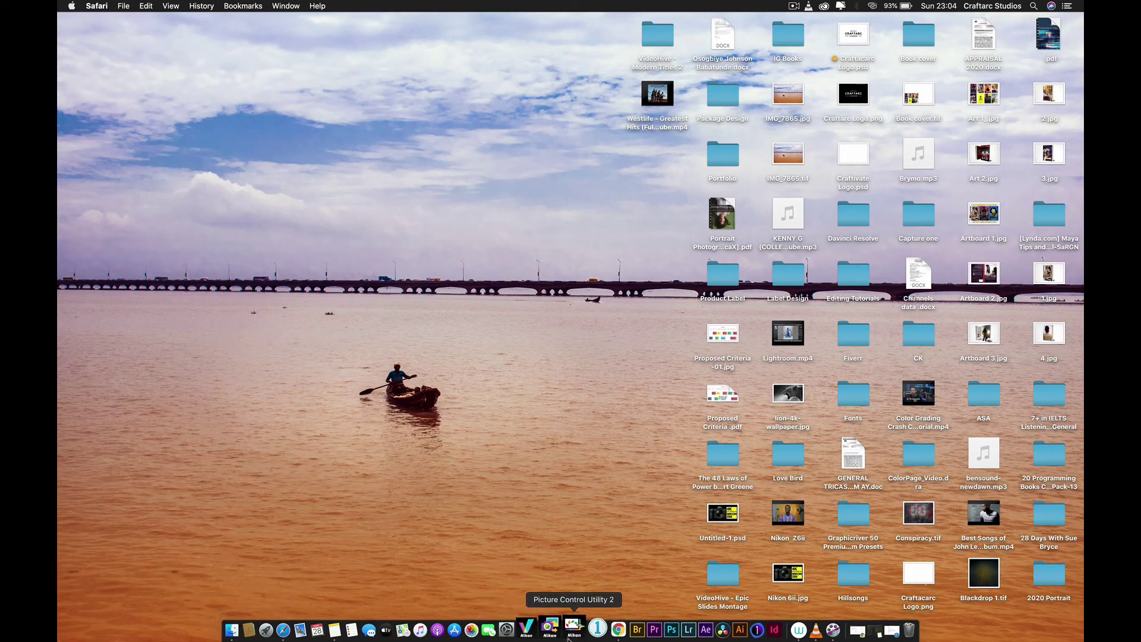
mouse_move(571, 629)
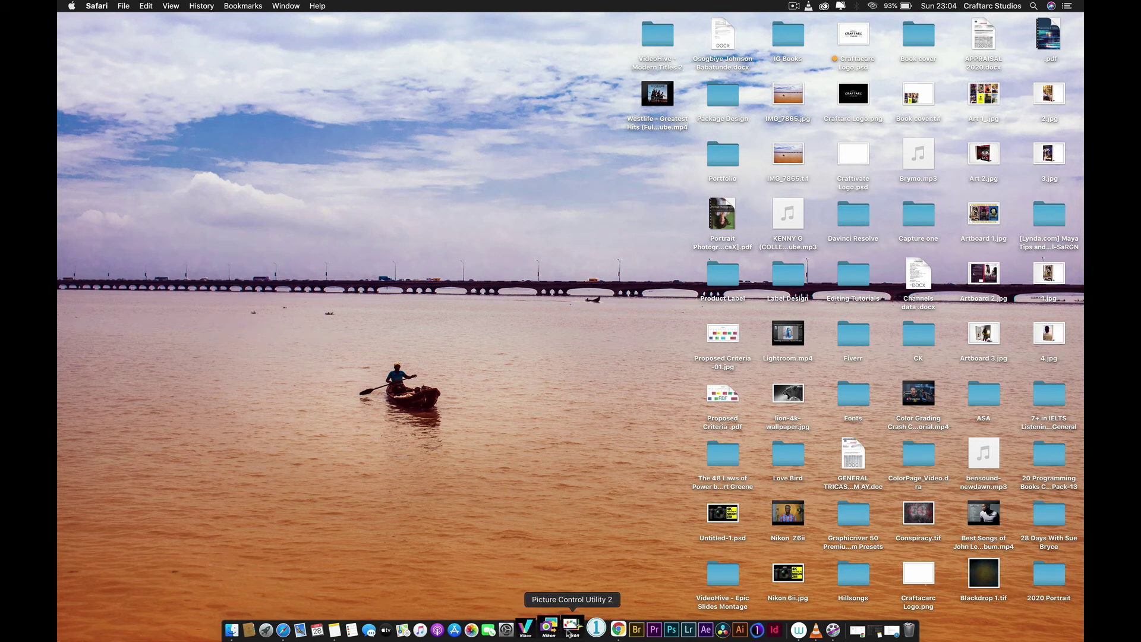
left_click(536, 632)
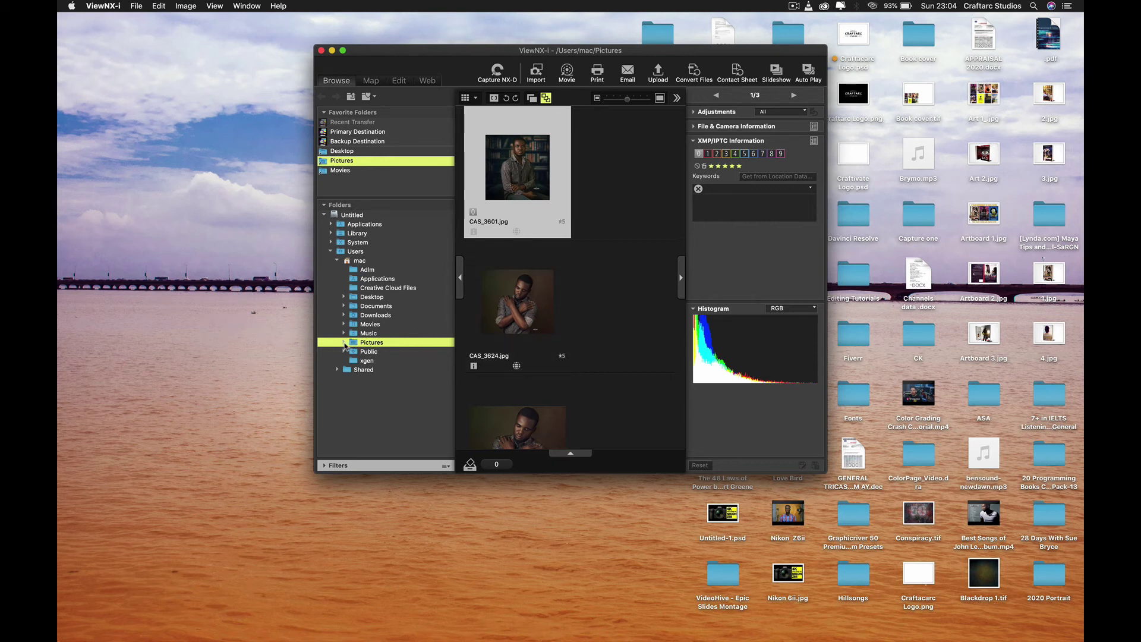
- Browse Pictures > Nikon Transfer 2 and open its untitled folder of NEF photos
left_click(344, 343)
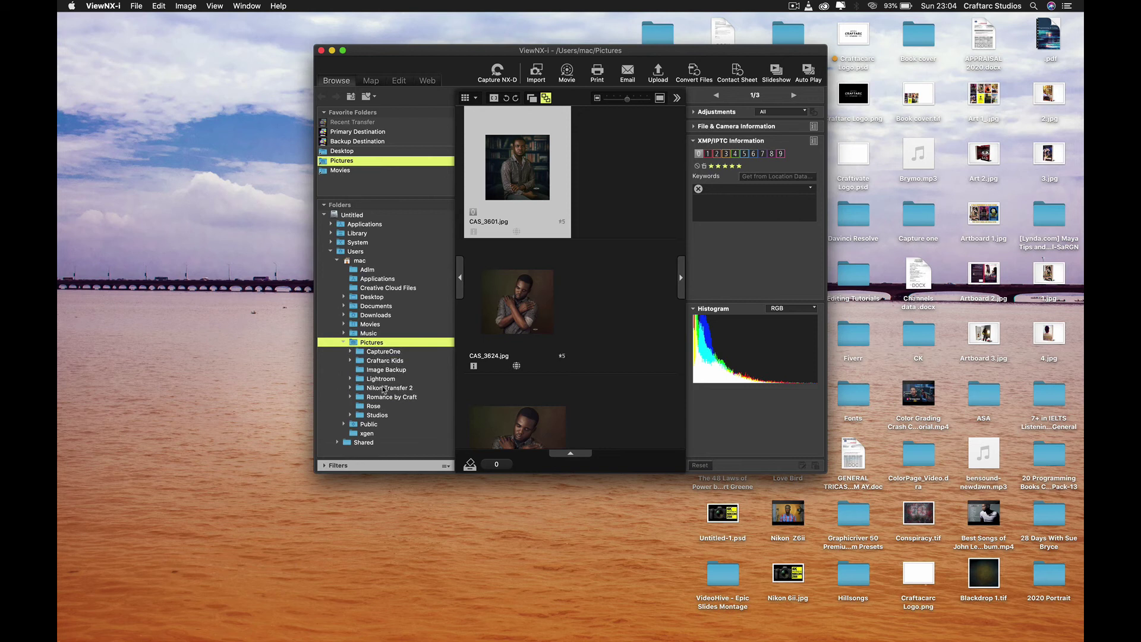
left_click(385, 390)
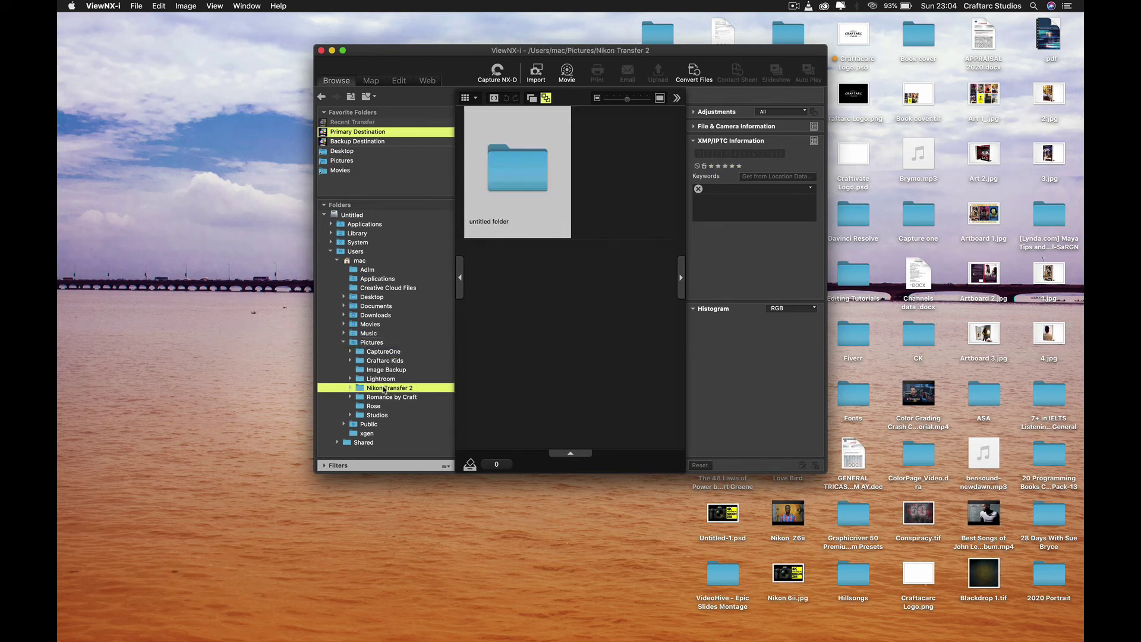
double_click(500, 182)
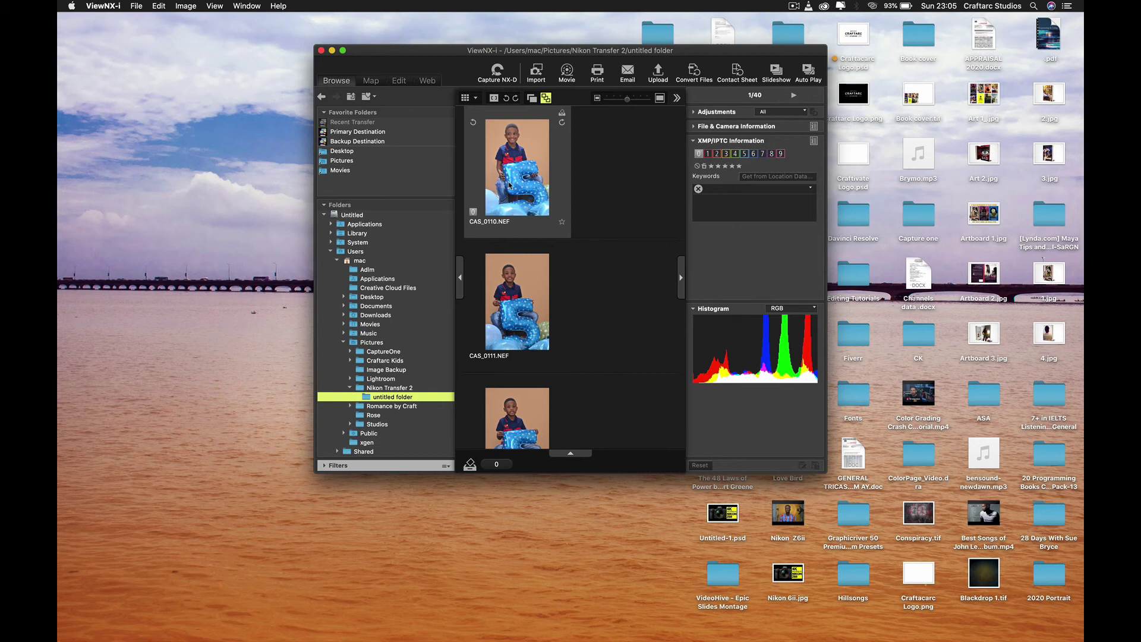
- Open Convert Files for CAS_0110.NEF with the file format set to TIFF (16 Bit)
left_click(509, 185)
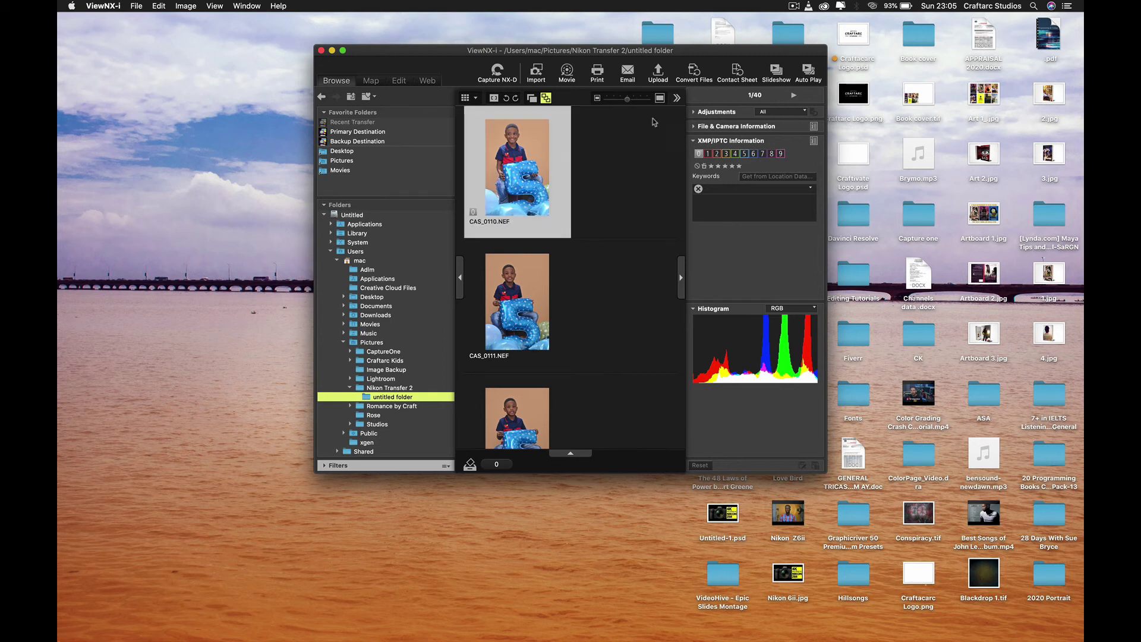
left_click(694, 71)
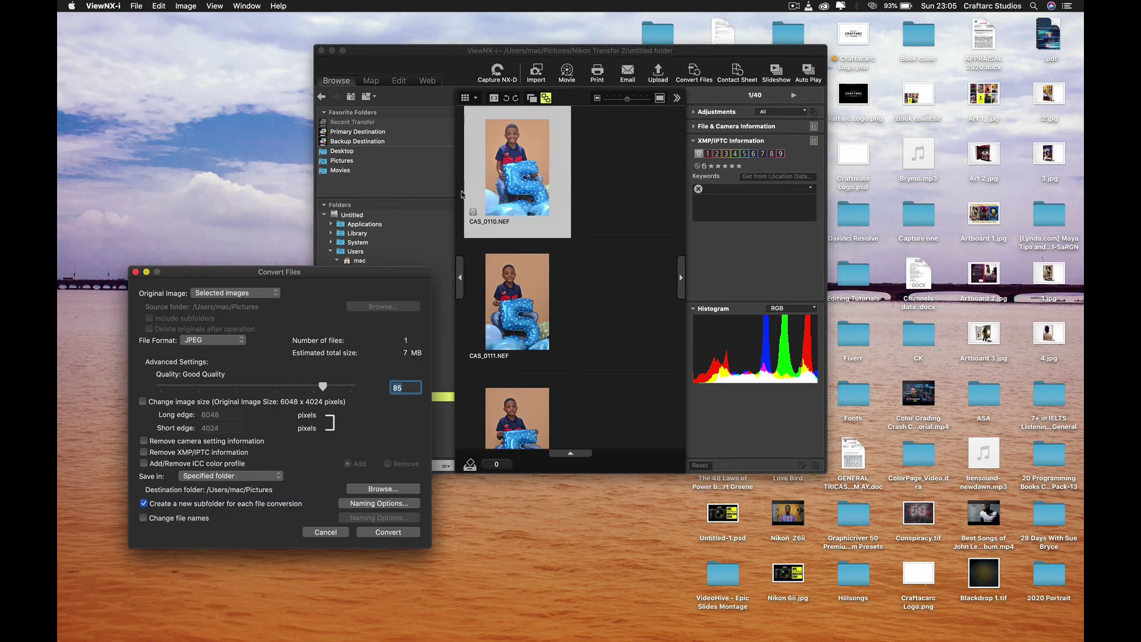
left_click(214, 345)
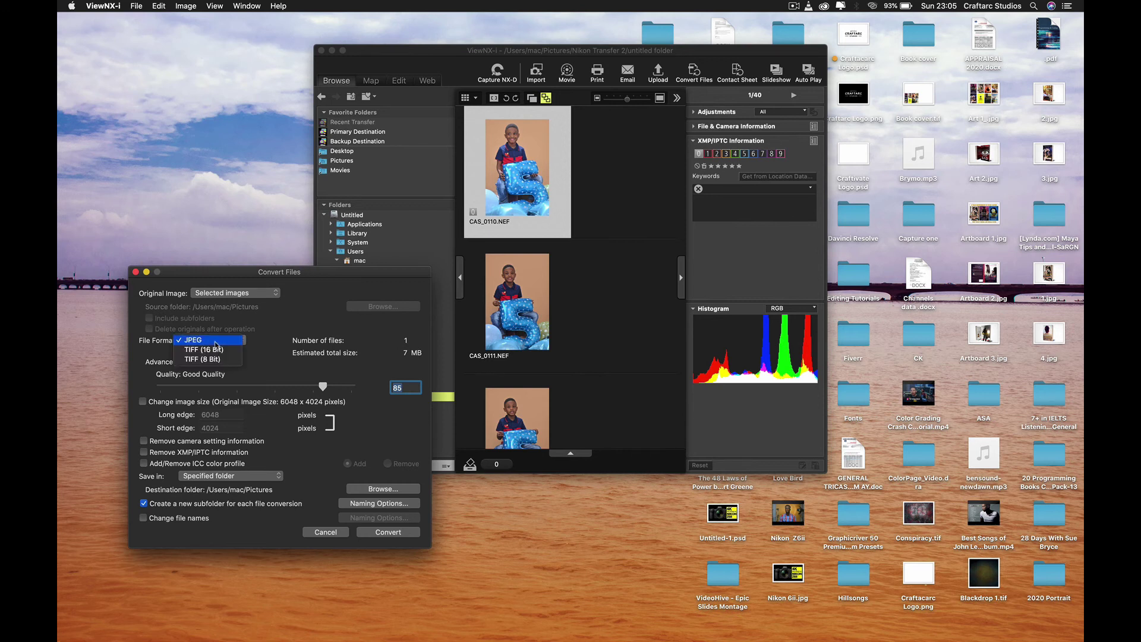
left_click(217, 350)
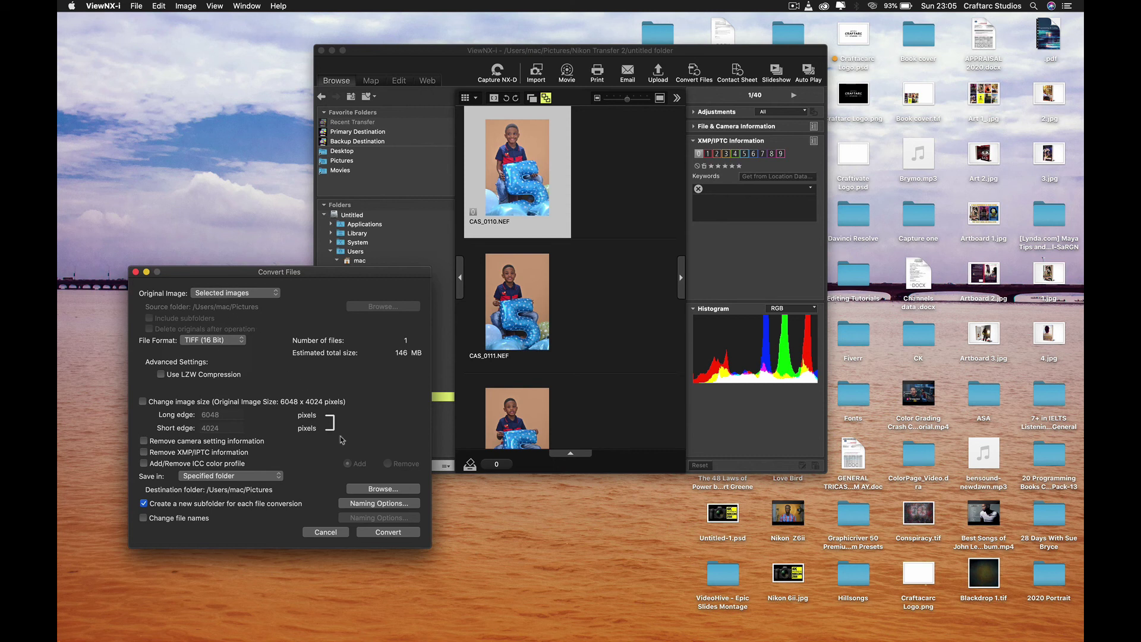
- Set the Desktop as the output folder and start the conversion
left_click(380, 492)
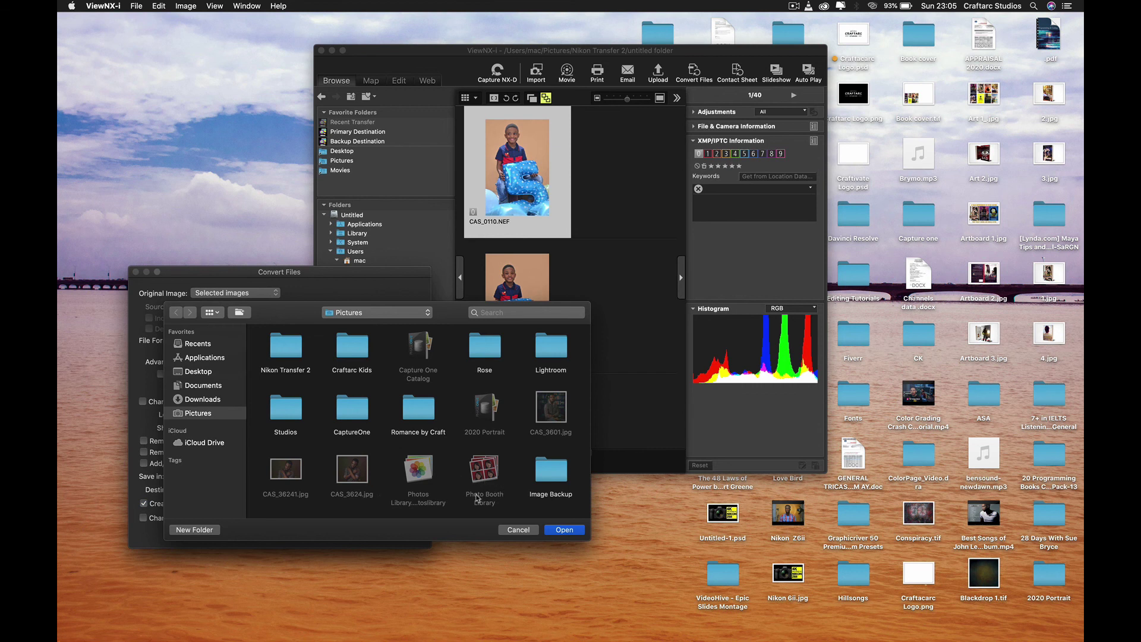
left_click(198, 371)
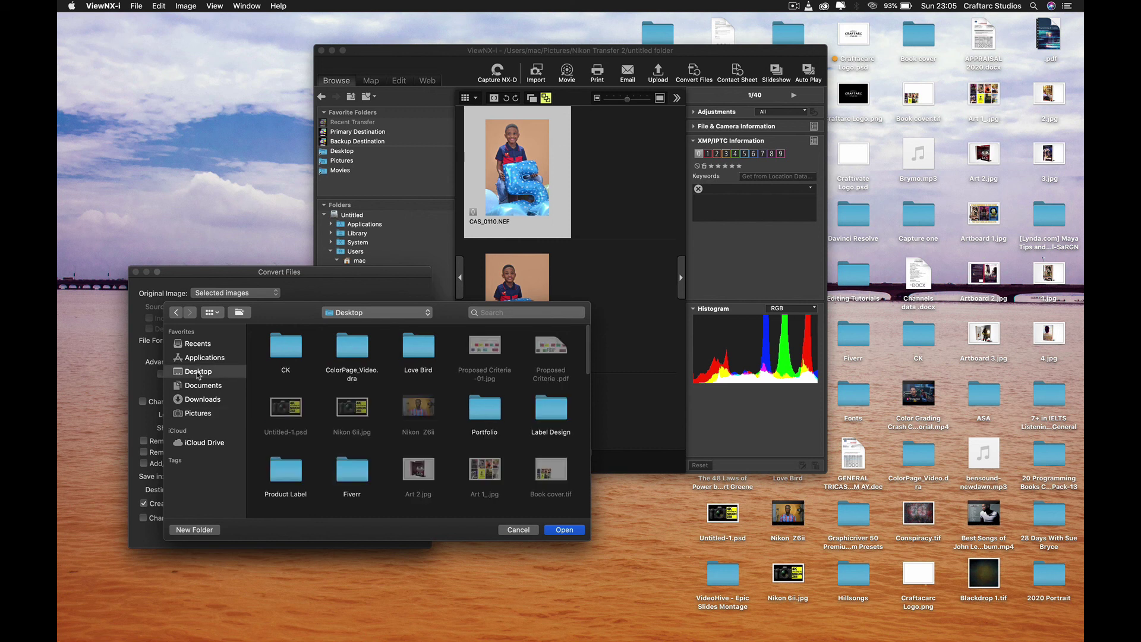
left_click(565, 531)
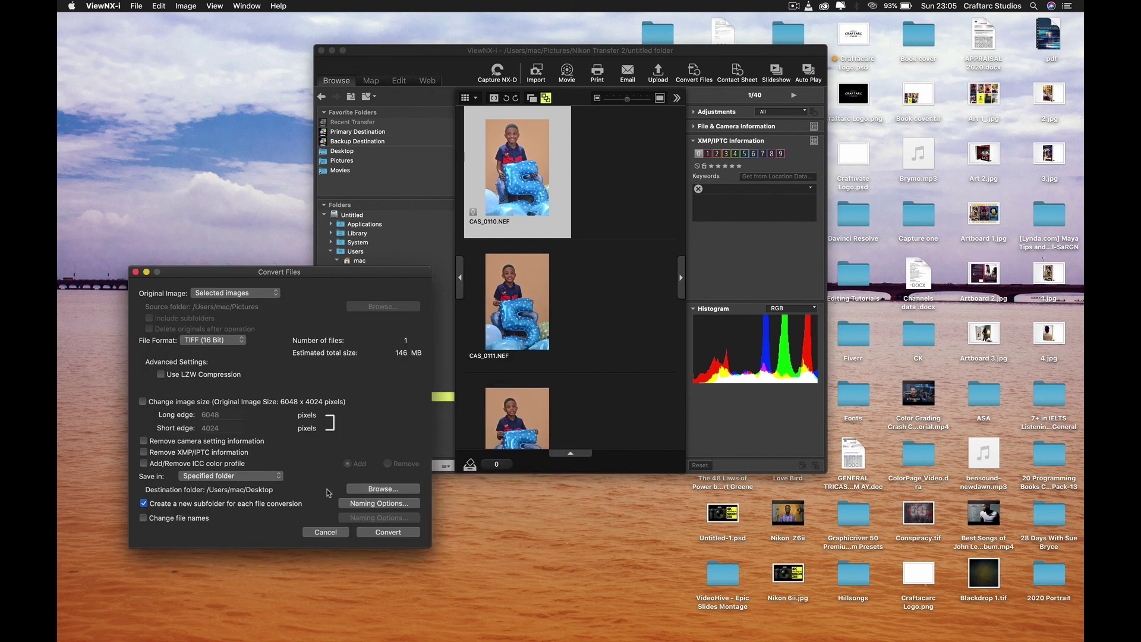
left_click(384, 533)
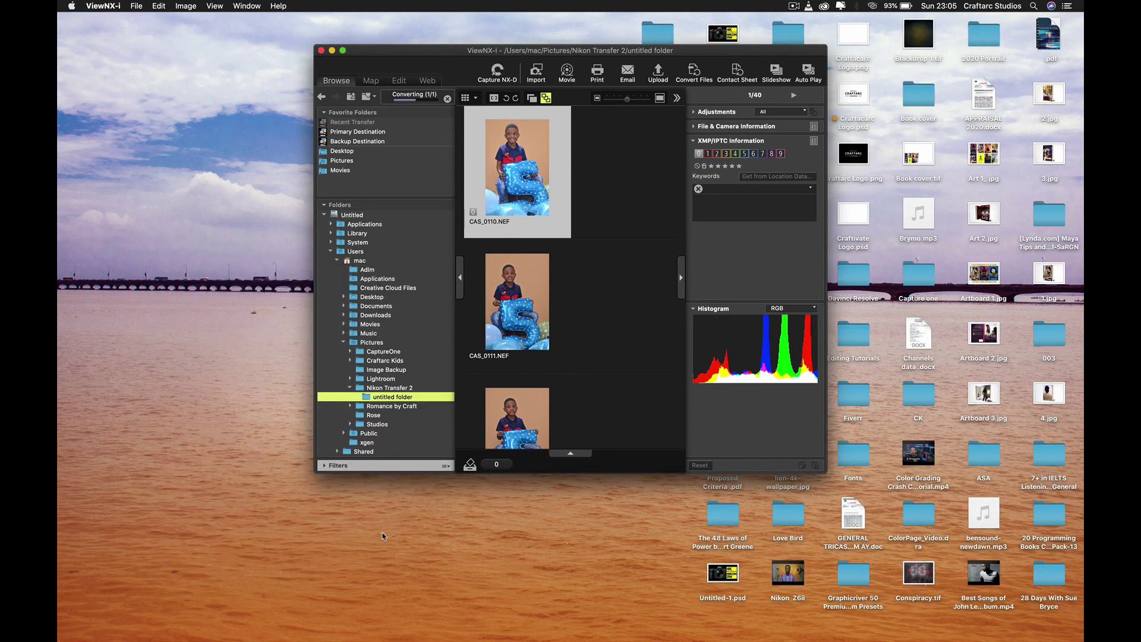